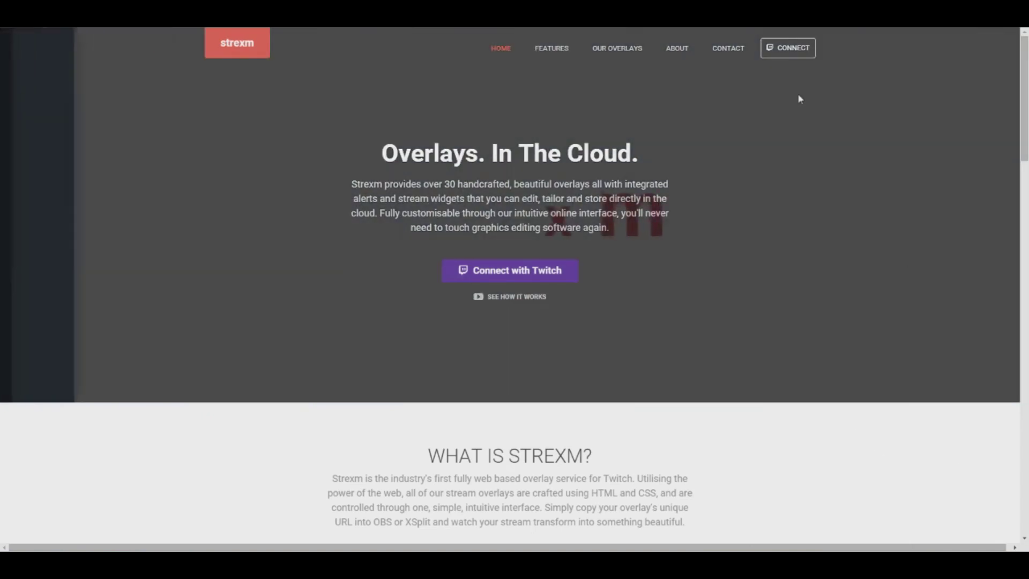
- Sign in to Strexm with Twitch and browse the overlay marketplace
left_click(552, 273)
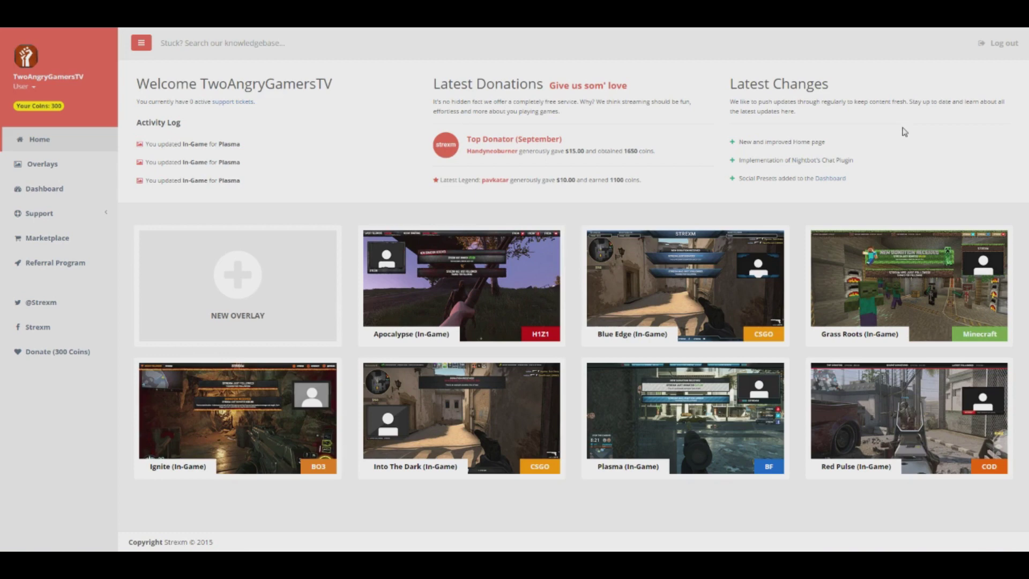
left_click(47, 237)
scroll(1027, 146, "down", 6)
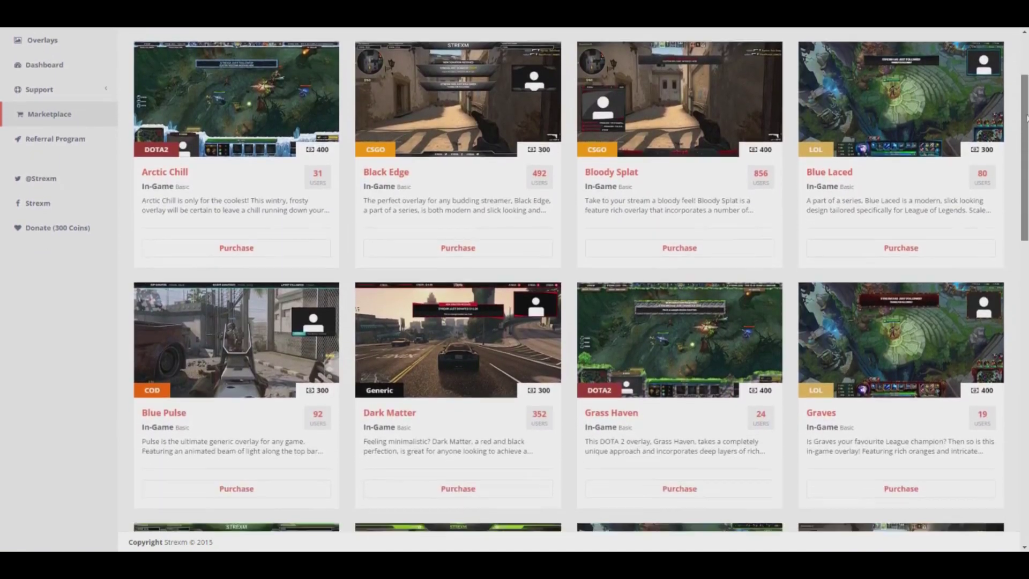
scroll(1026, 146, "down", 3)
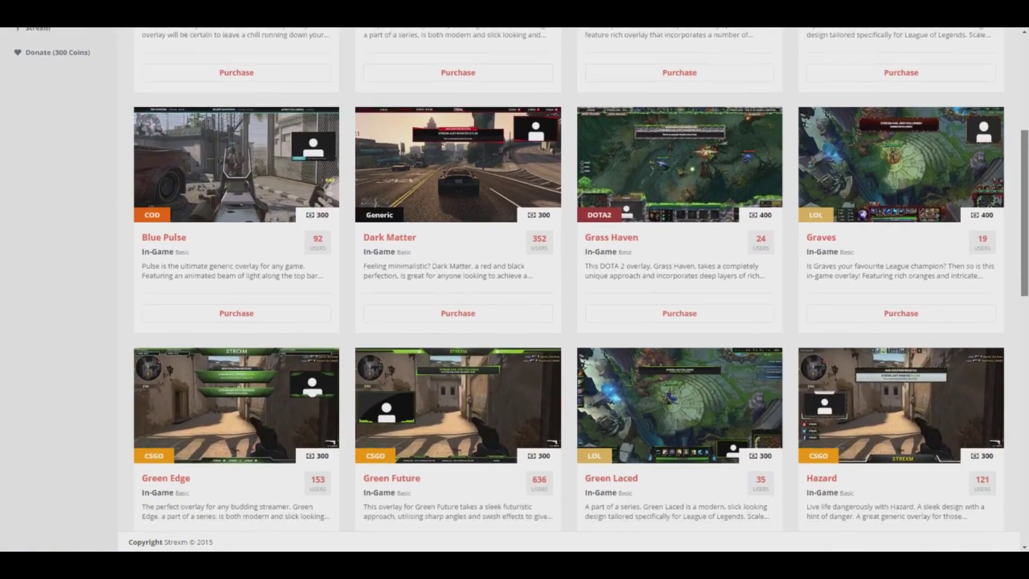
scroll(581, 280, "down", 5)
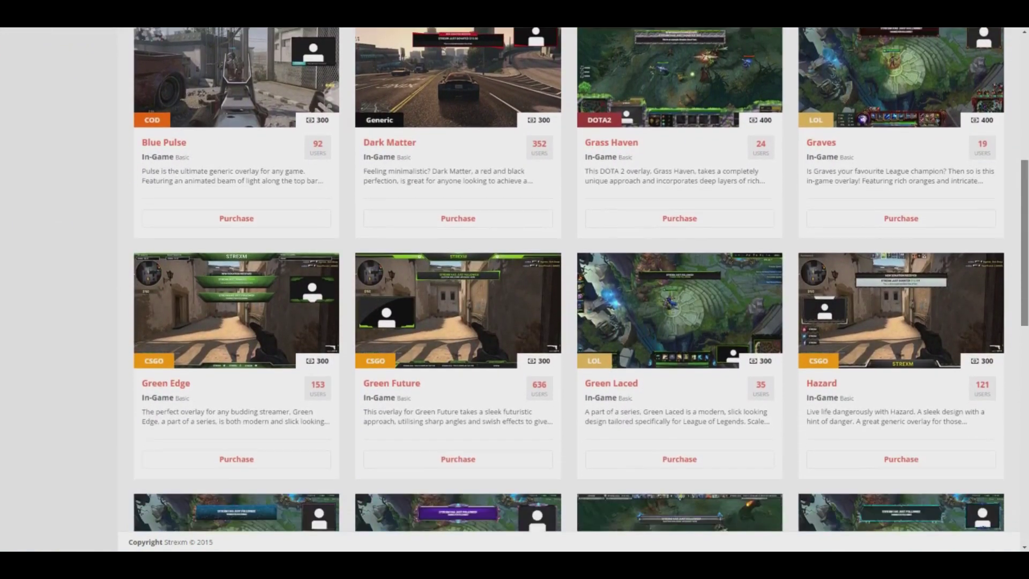
scroll(581, 280, "down", 4)
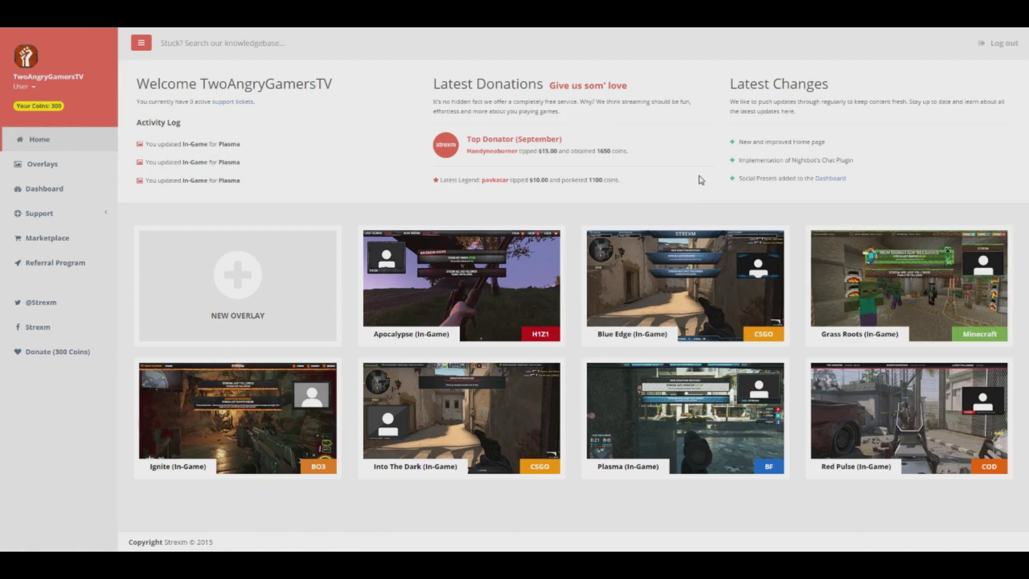
- View the donation options, close them without donating, and return to the Home dashboard
left_click(68, 356)
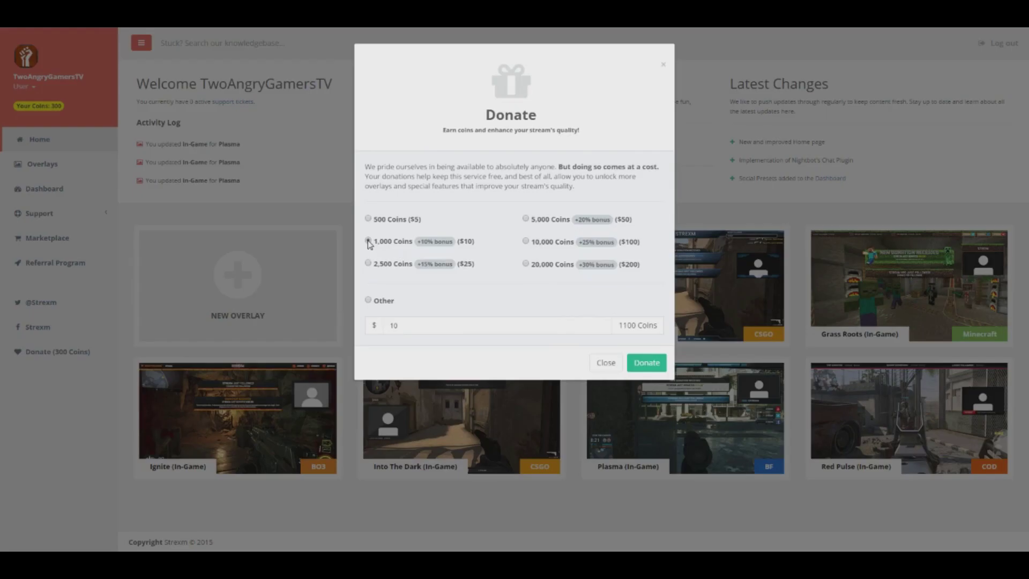
left_click(613, 369)
left_click(92, 240)
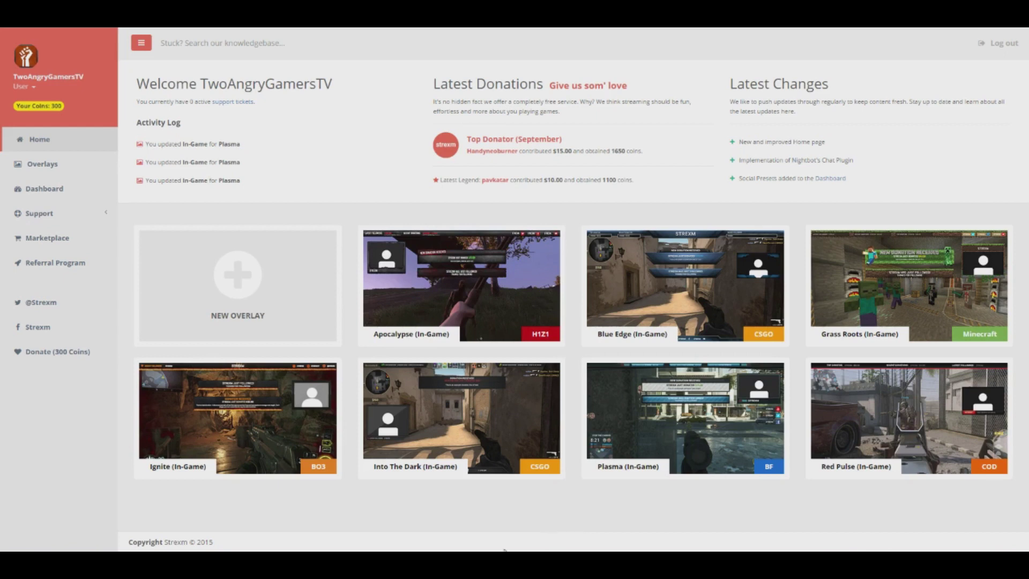
- Open the Apocalypse overlay in the Overlay Editor
mouse_move(485, 268)
left_click(469, 271)
left_click_drag(1026, 70, 1026, 254)
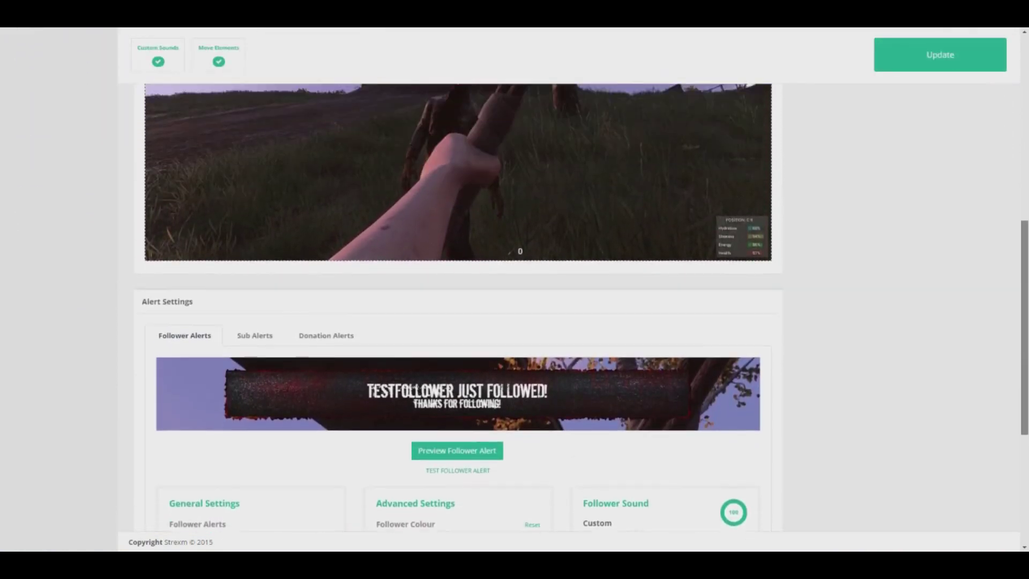
scroll(196, 140, "up", 6)
scroll(197, 141, "down", 2)
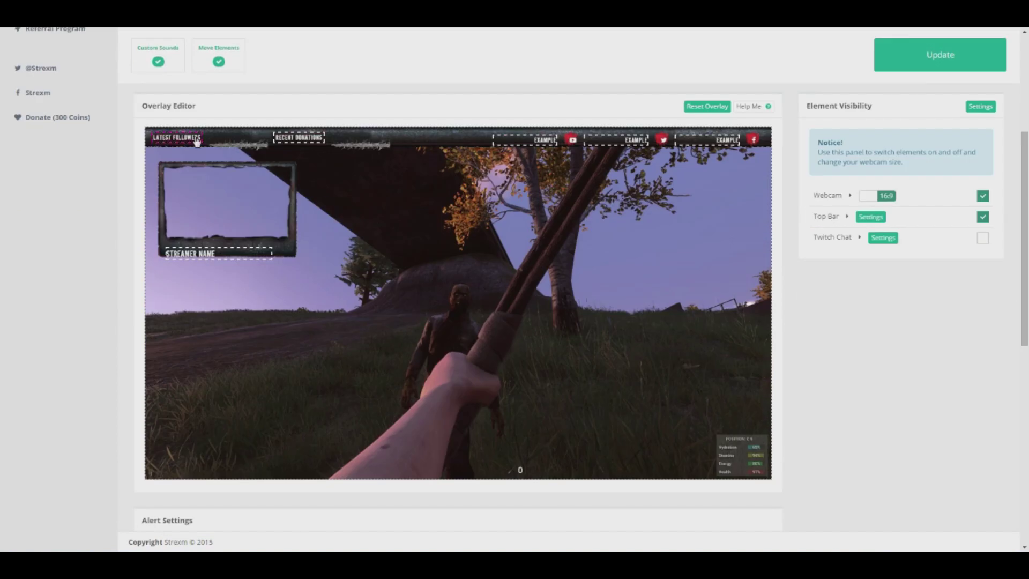
- Relabel the top-bar followers box 'NEW EGGS' and the donations box 'TOP 5'S'
key("BackSpace")
key("BackSpace")
left_click(345, 200)
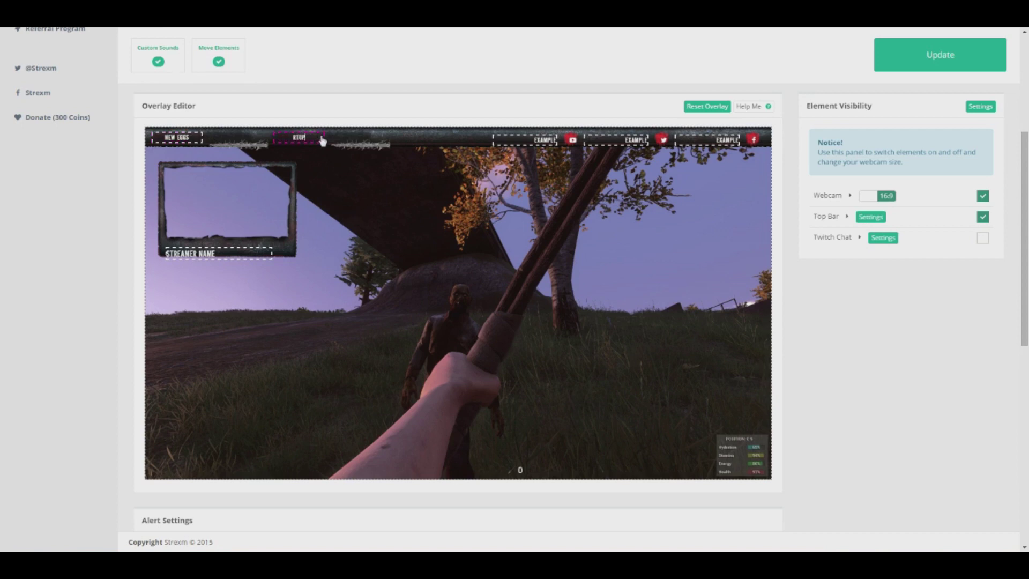
left_click(544, 143)
mouse_move(260, 164)
left_mouse_down()
mouse_move(285, 297)
mouse_move(566, 286)
mouse_move(448, 196)
mouse_move(371, 318)
mouse_move(618, 338)
mouse_move(716, 362)
mouse_move(689, 329)
mouse_move(692, 187)
mouse_move(631, 257)
mouse_move(305, 343)
mouse_move(501, 323)
mouse_move(259, 157)
left_mouse_up()
scroll(638, 232, "down", 1)
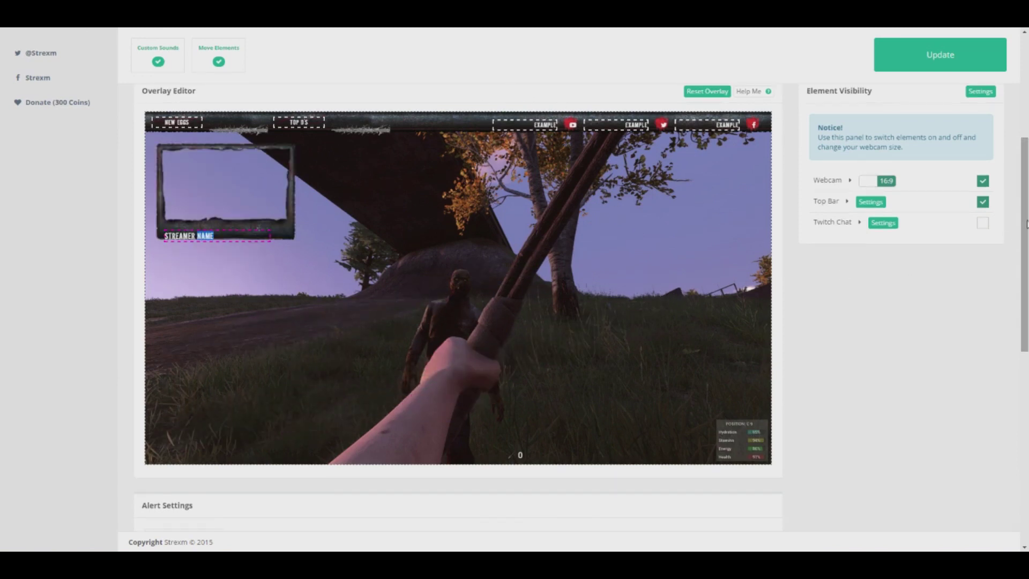
- Hide the webcam frame and set the top bar's Center Feature to Hide Feature
left_click(983, 181)
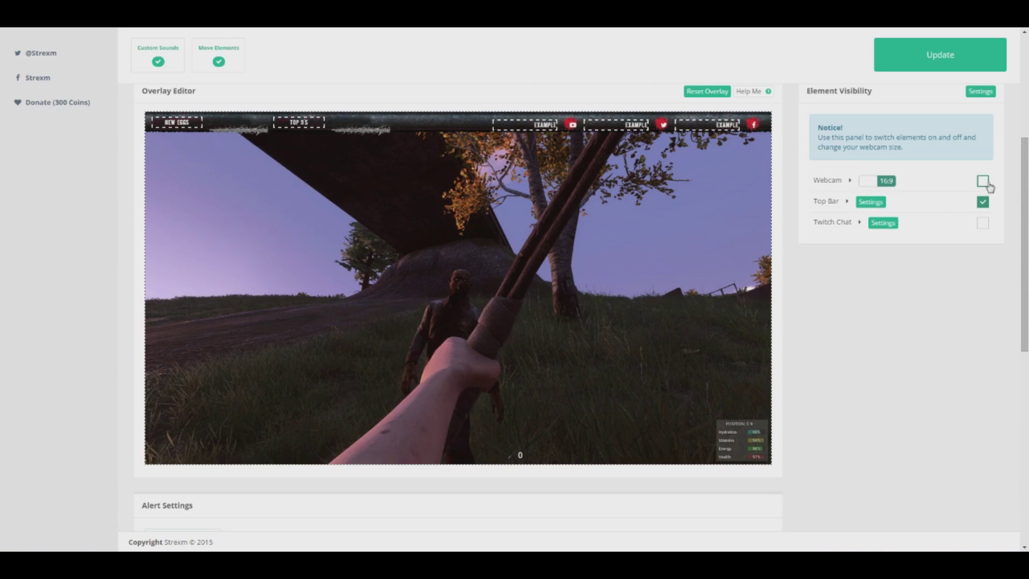
scroll(879, 314, "up", 1)
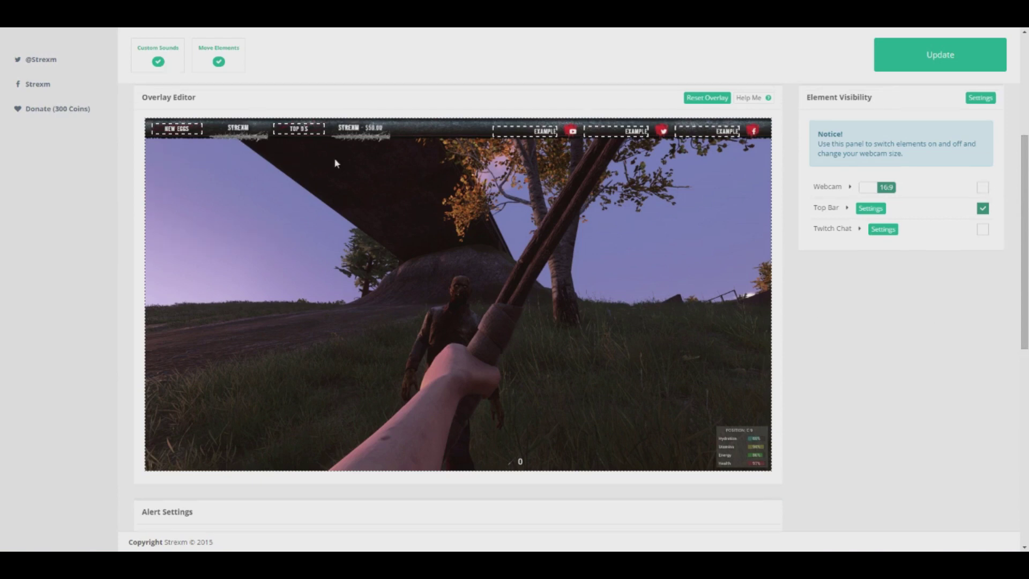
left_click(863, 214)
scroll(874, 231, "down", 1)
left_click(879, 243)
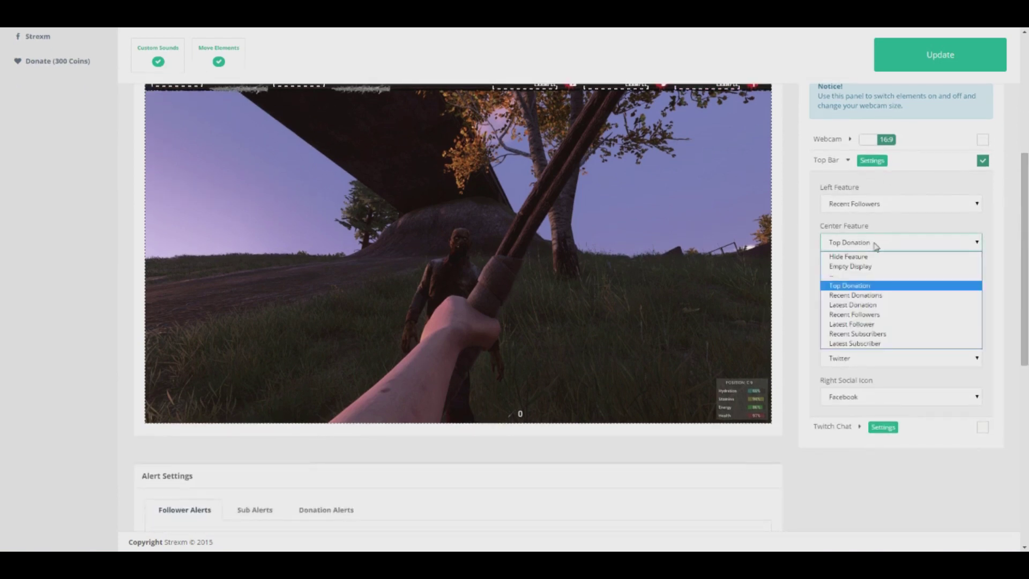
left_click(849, 257)
- Switch the top bar's right social icon from Facebook to Instagram
scroll(256, 157, "up", 1)
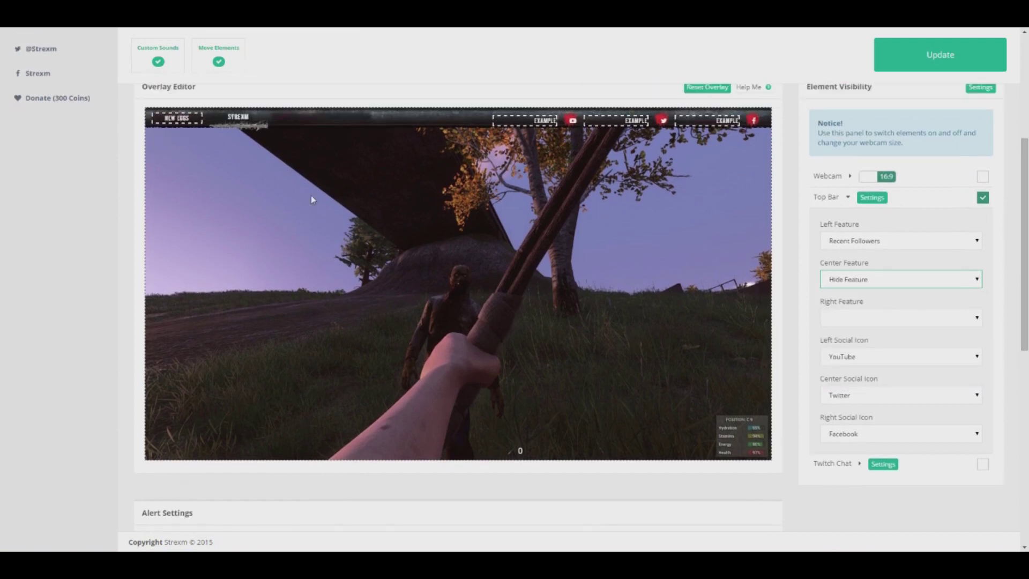
left_click(875, 444)
left_click(884, 504)
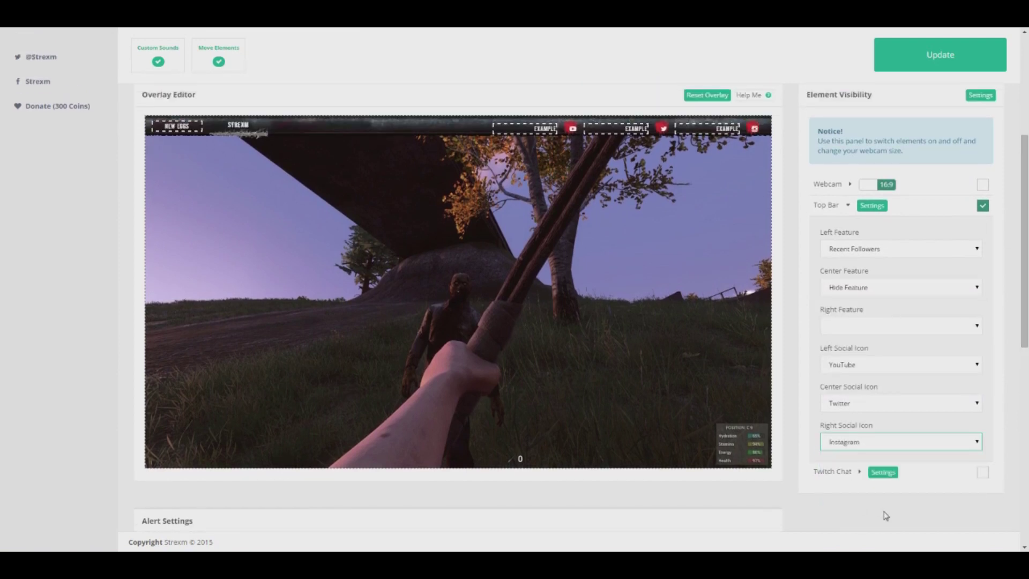
left_click_drag(714, 130, 740, 134)
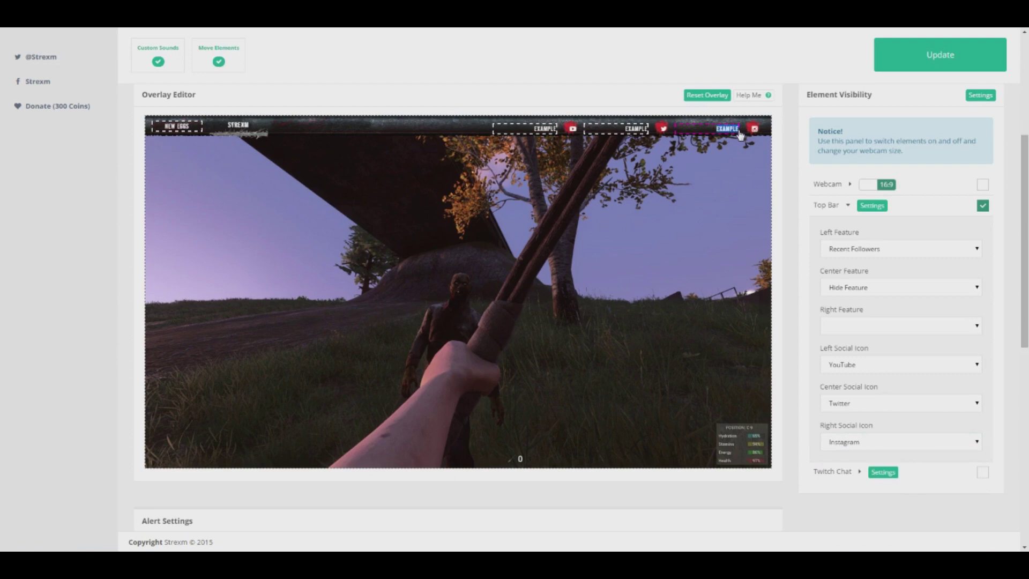
scroll(516, 172, "down", 8)
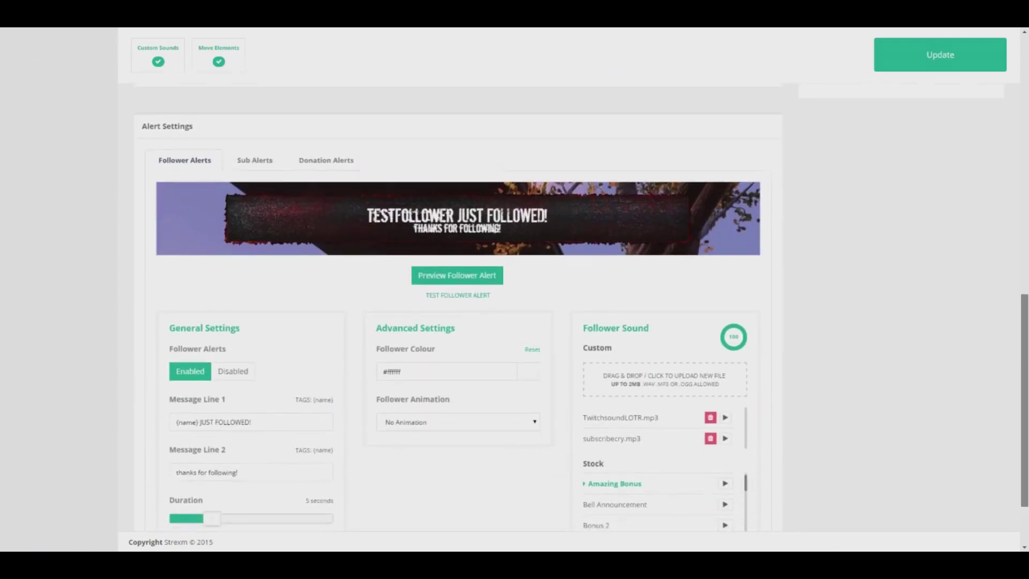
- Look over the subscriber and donation alert settings, then preview the follower alert
left_click(242, 147)
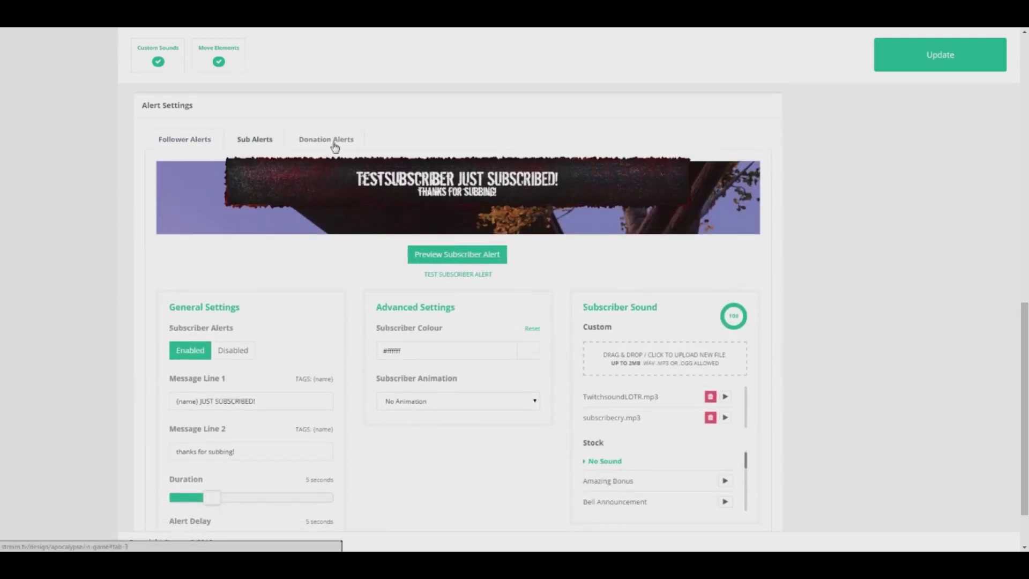
left_click(311, 143)
left_click(255, 139)
left_click(185, 139)
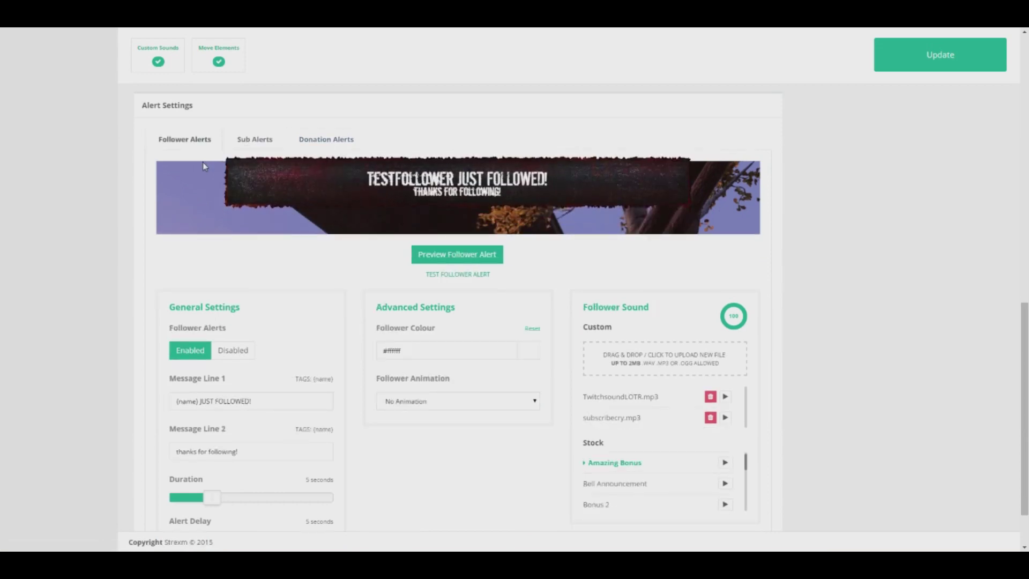
left_click(479, 256)
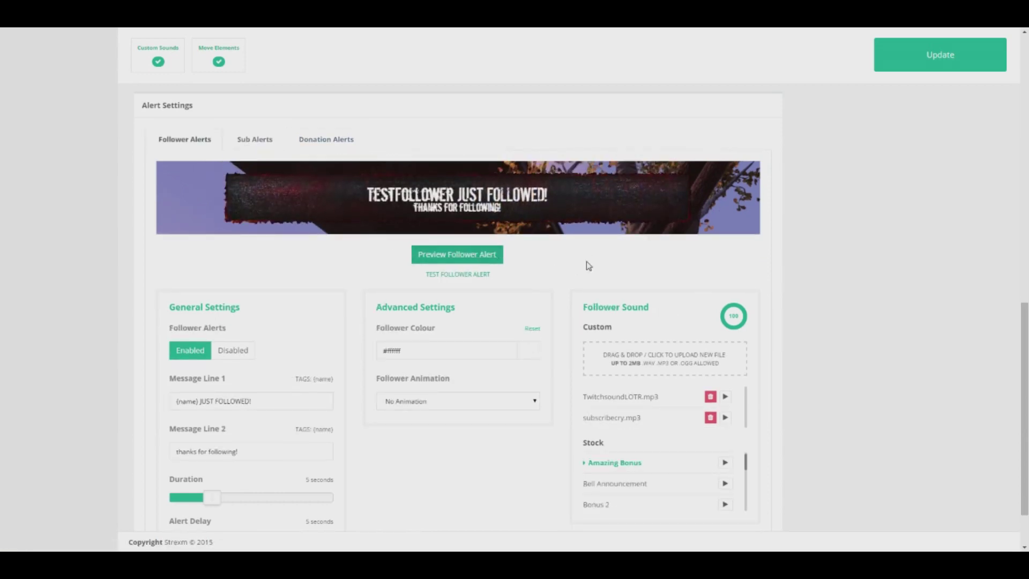
scroll(590, 263, "down", 1)
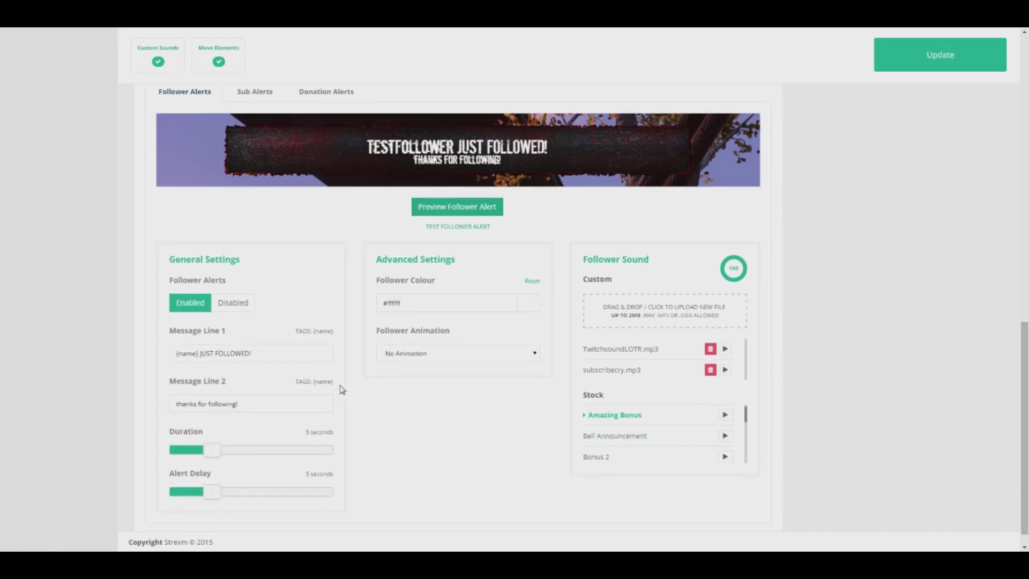
- Change follower Message Line 1 to 'IS NOW AN EGG' and clear Message Line 2
left_click_drag(258, 354, 201, 358)
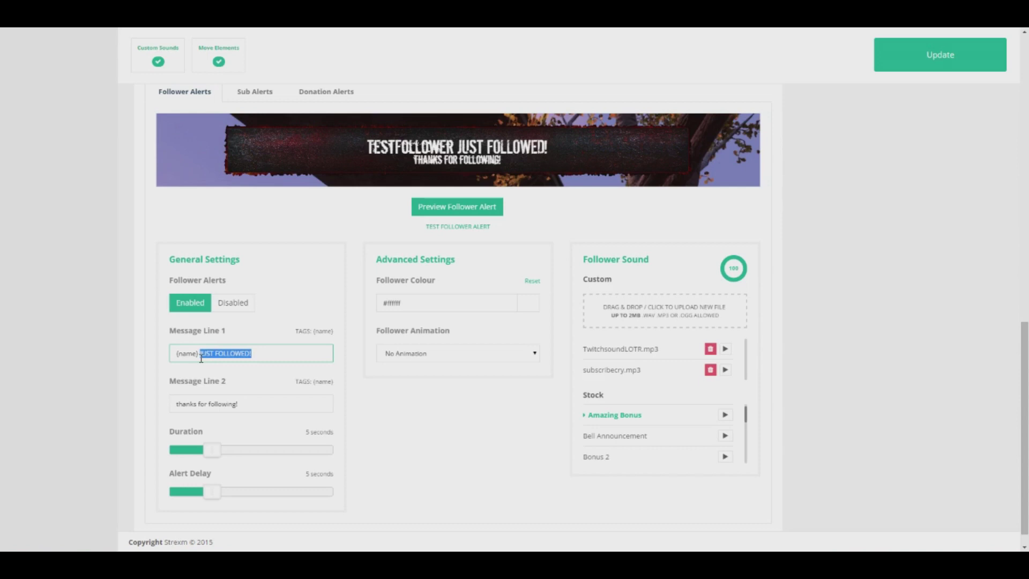
type("IS NOW AN EGG")
left_click_drag(239, 404, 133, 407)
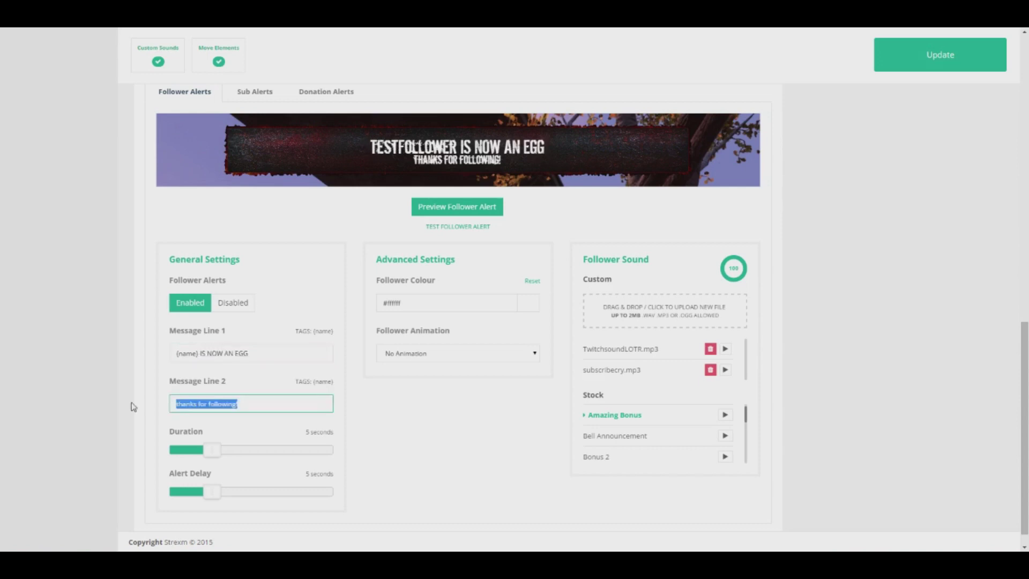
key("BackSpace")
left_click(214, 450)
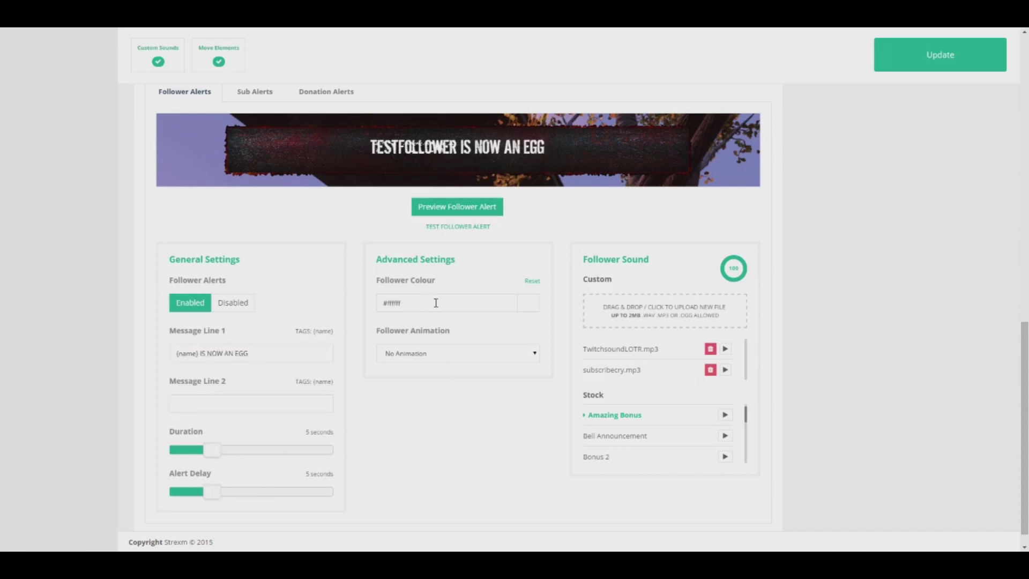
- Give the follower alert a red #e62e2e name, Pulse animation and Mini Chime sound, then preview it
left_click(532, 309)
left_click_drag(567, 328, 562, 320)
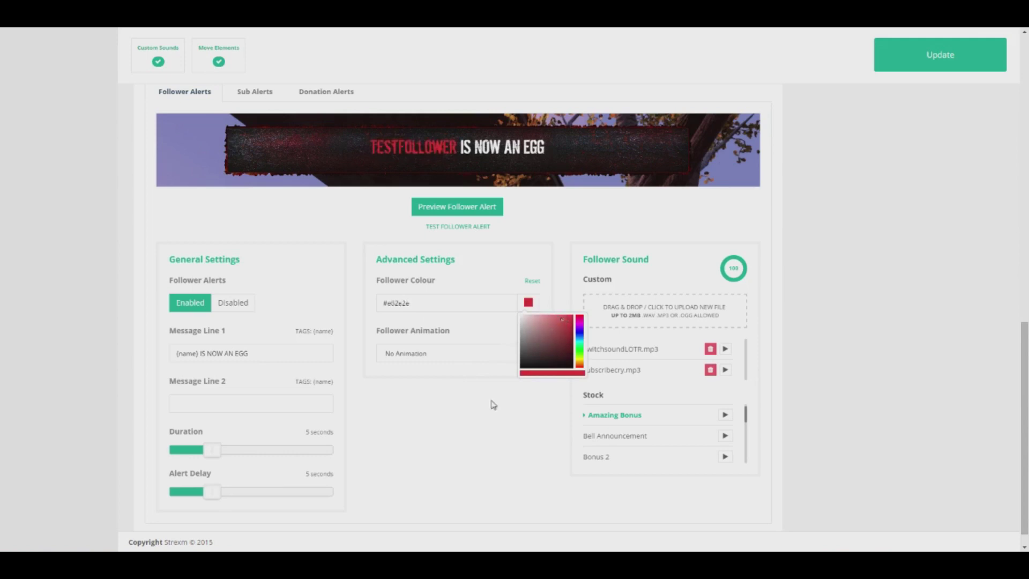
left_click(461, 353)
left_click(439, 397)
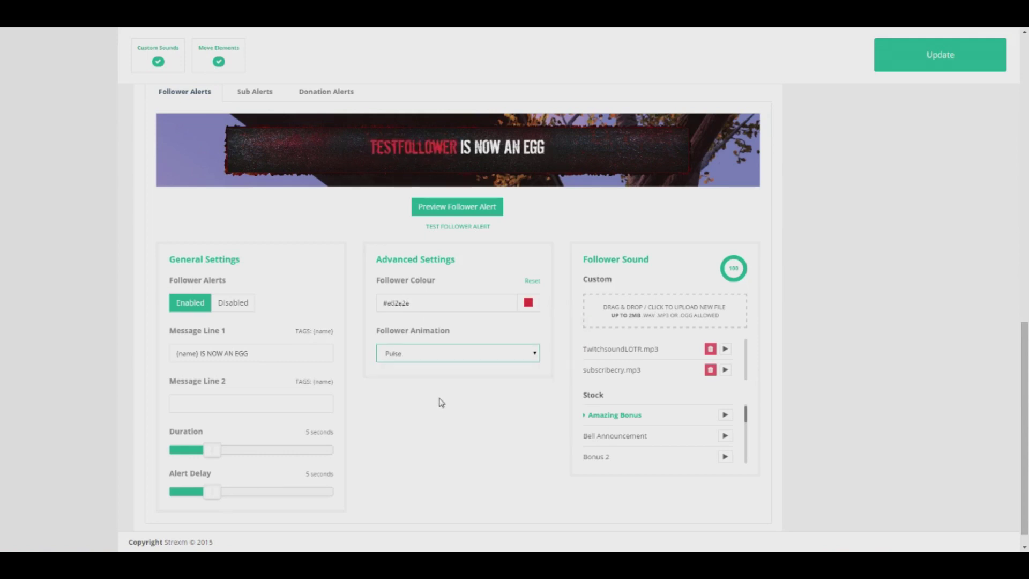
left_click_drag(746, 414, 749, 448)
left_click(611, 433)
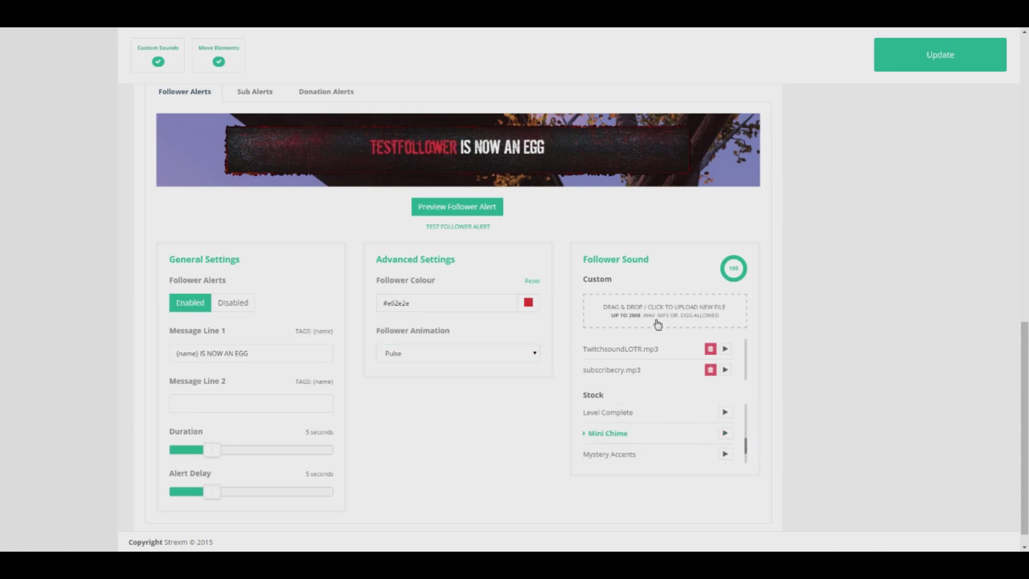
left_click(489, 213)
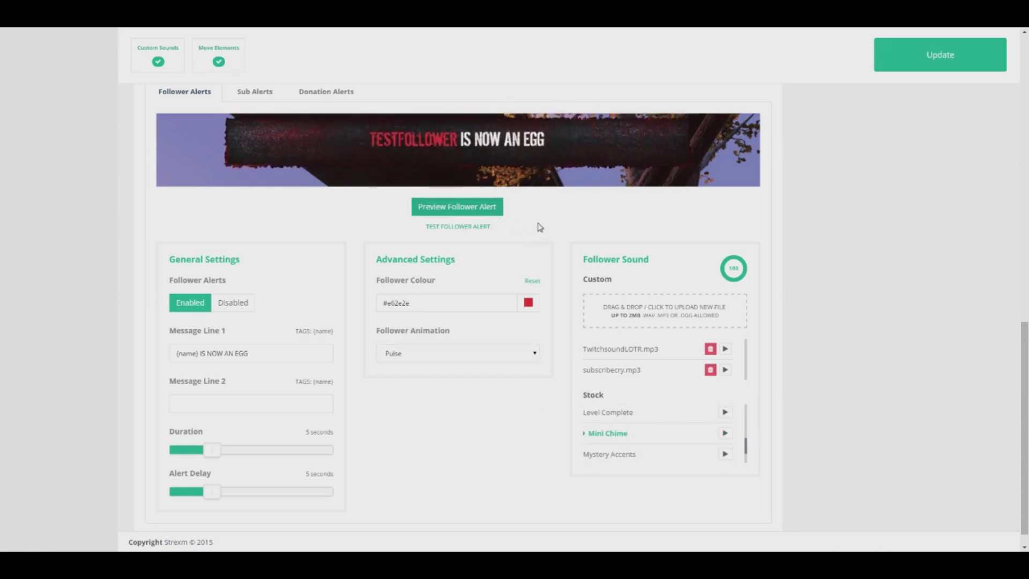
scroll(595, 279, "up", 1)
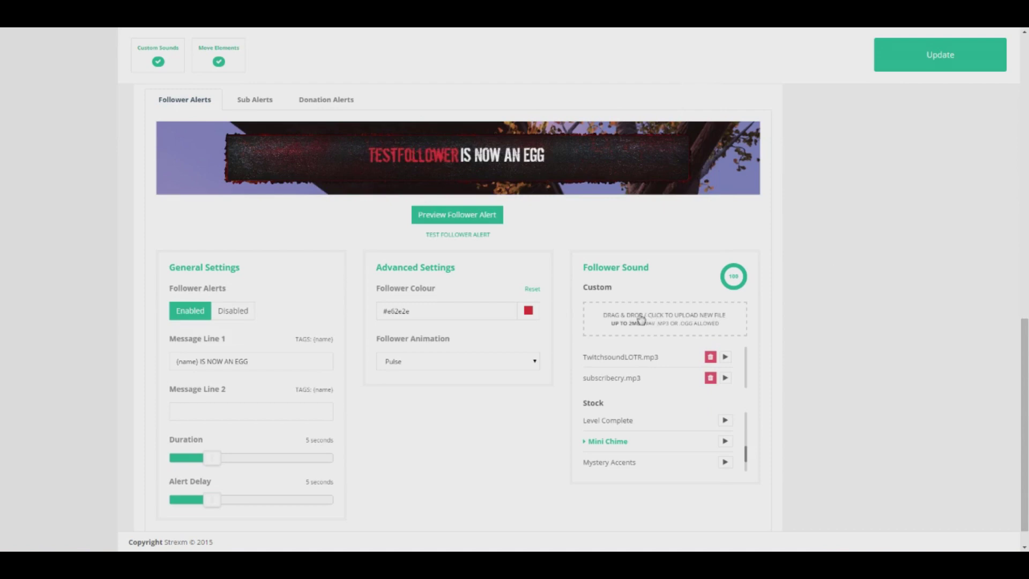
- Upload twitchsoundshocknoise.mp3 from TAG new > twitch as the follower alert's custom sound
left_click(655, 324)
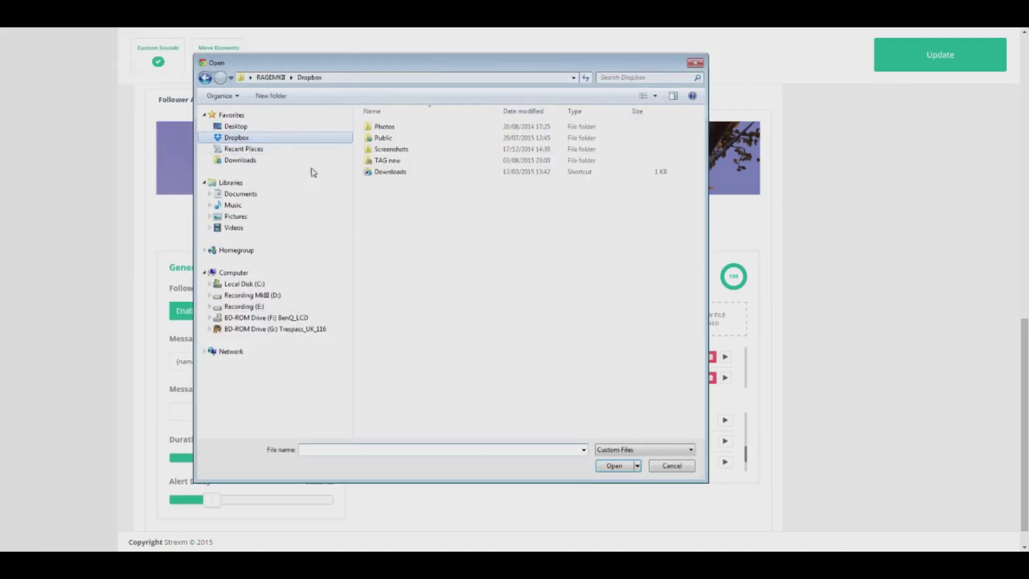
double_click(403, 162)
double_click(682, 153)
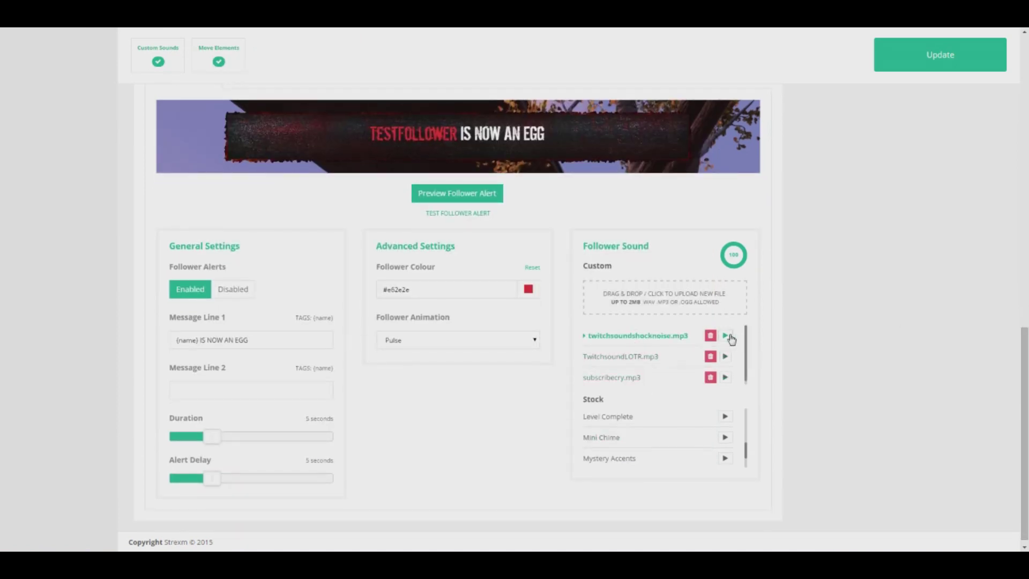
scroll(476, 269, "up", 2)
scroll(476, 268, "down", 1)
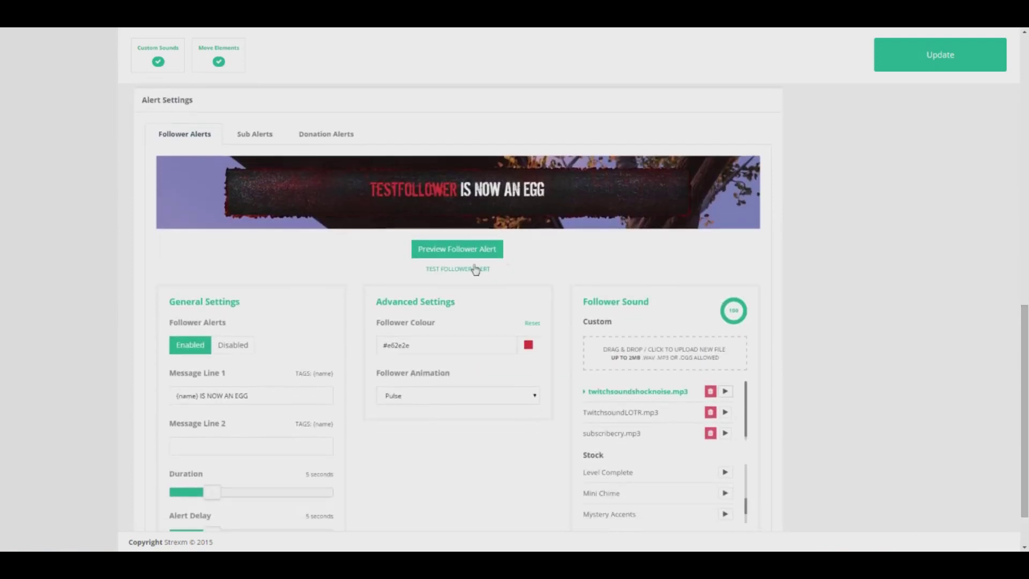
- Preview the follower alert with the new sound and check the Sub and Donation tabs
left_click(489, 254)
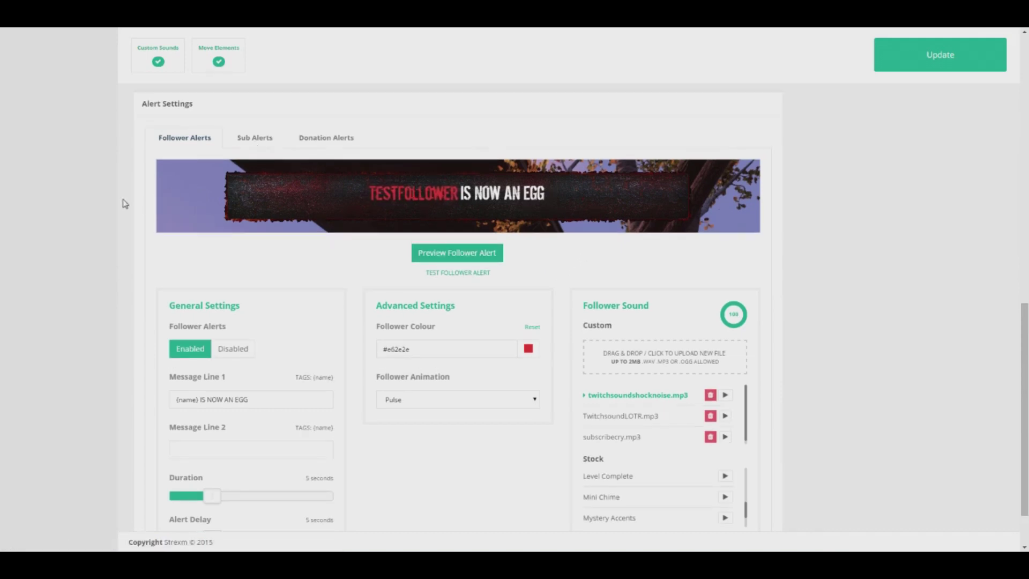
left_click(263, 137)
left_click(343, 138)
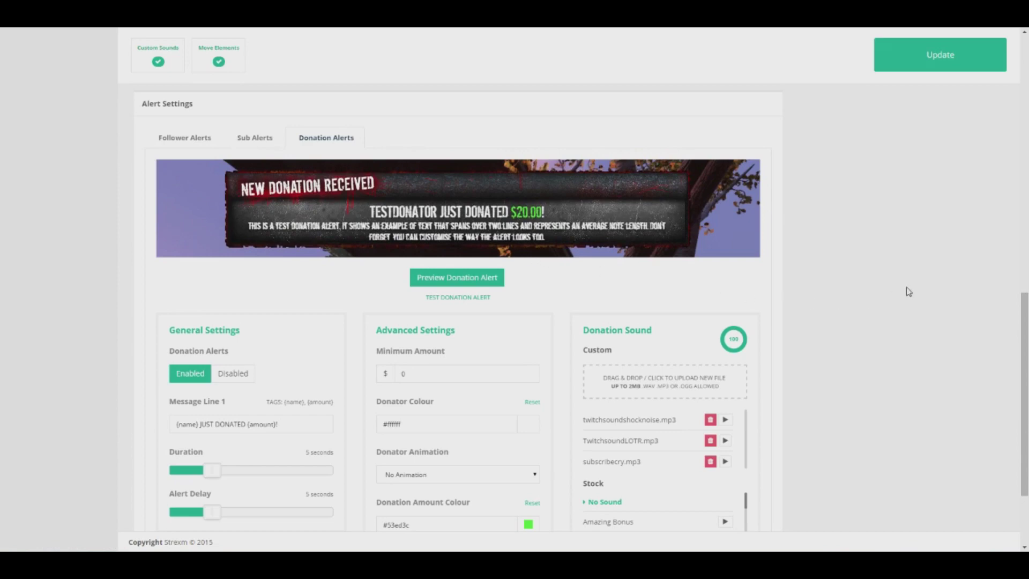
scroll(921, 344, "down", 1)
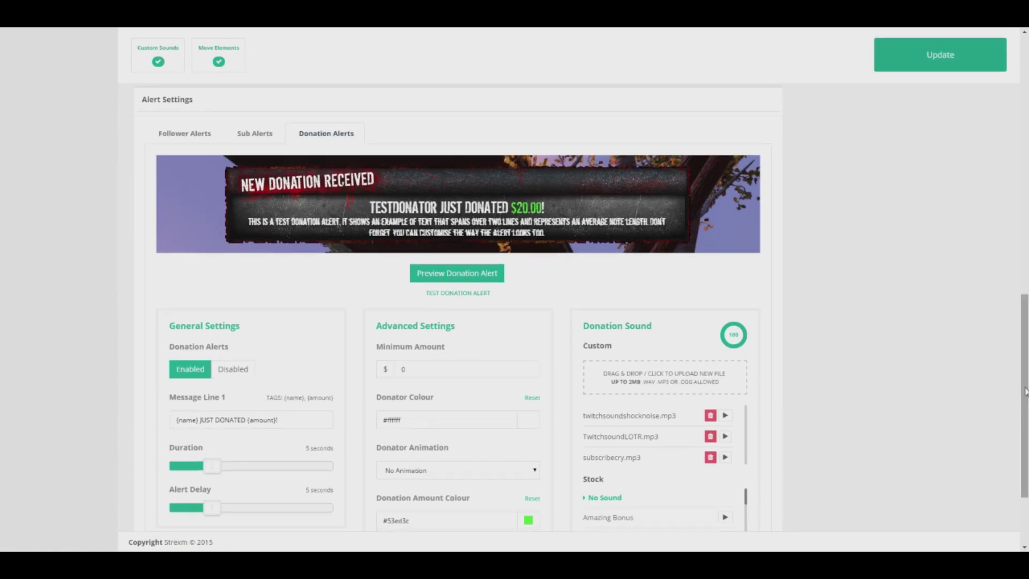
left_click_drag(1025, 396, 1026, 136)
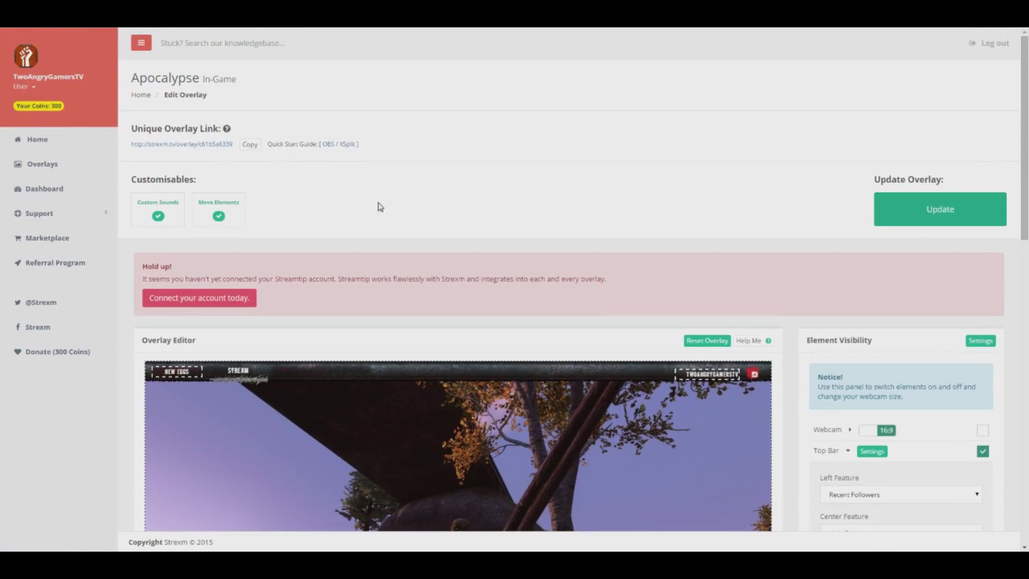
- Copy the Unique Overlay Link from its prompt, then open the OBS Quick Start Guide
left_click(249, 145)
right_click(504, 76)
left_click(540, 119)
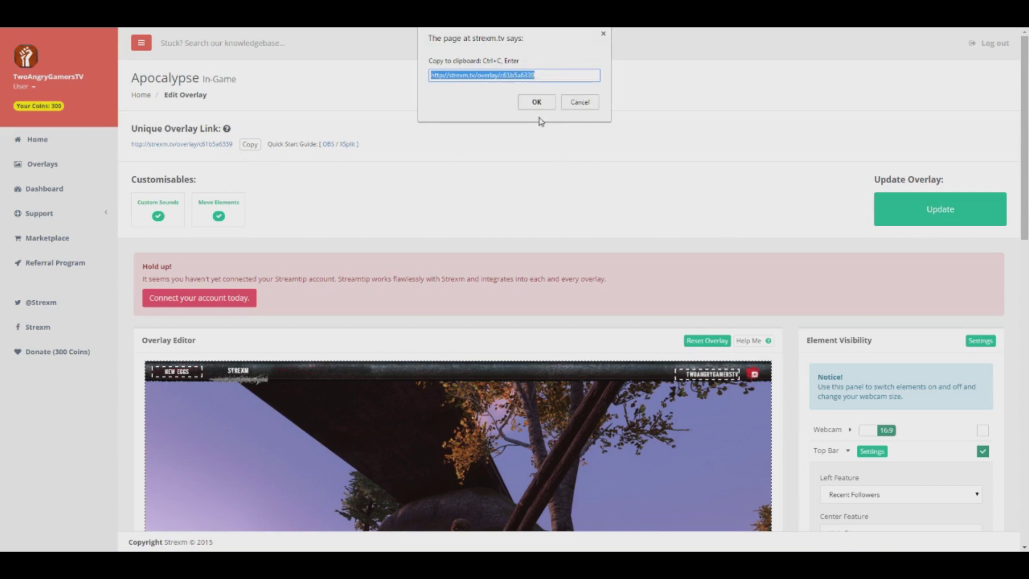
key("Return")
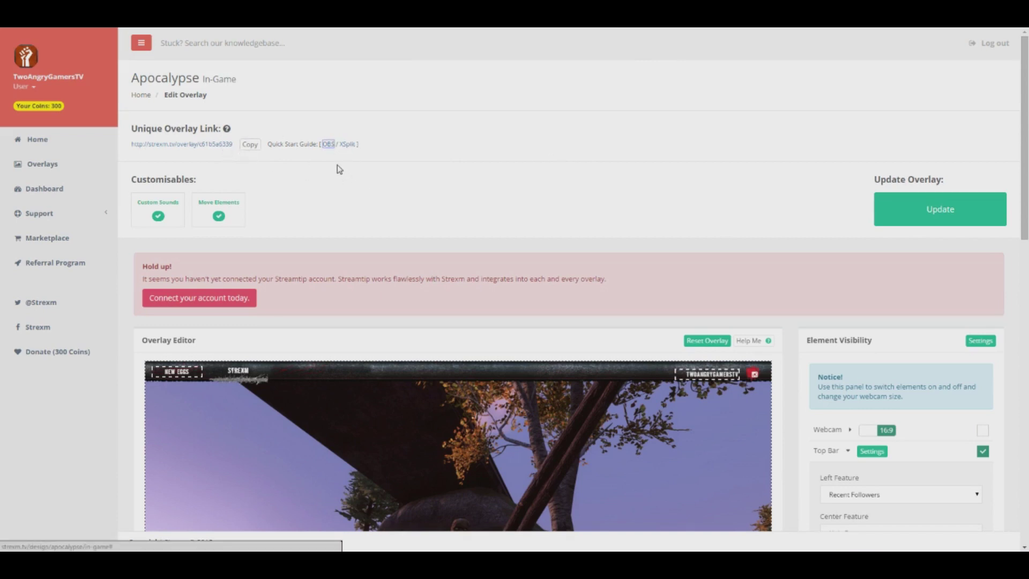
left_click(328, 144)
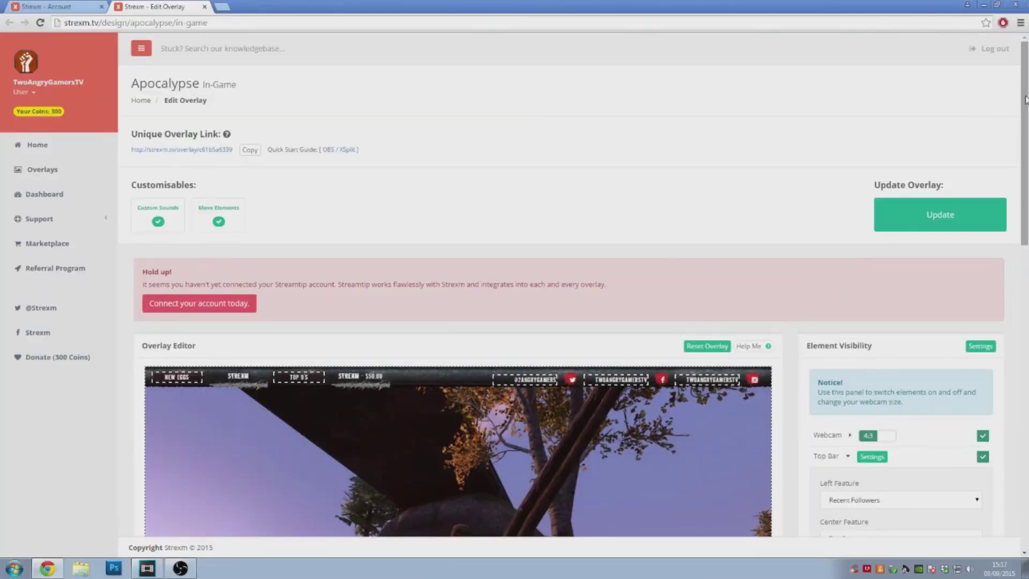
- Save the overlay with Update, copy its link again, and return to the Overlays list
scroll(756, 310, "down", 8)
scroll(755, 310, "up", 8)
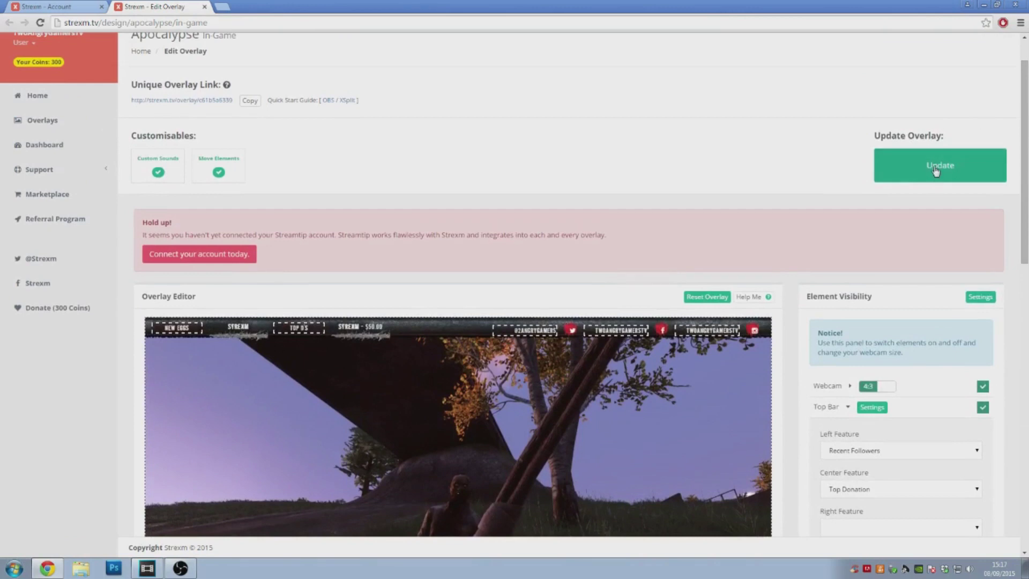
left_click(936, 167)
left_click(250, 102)
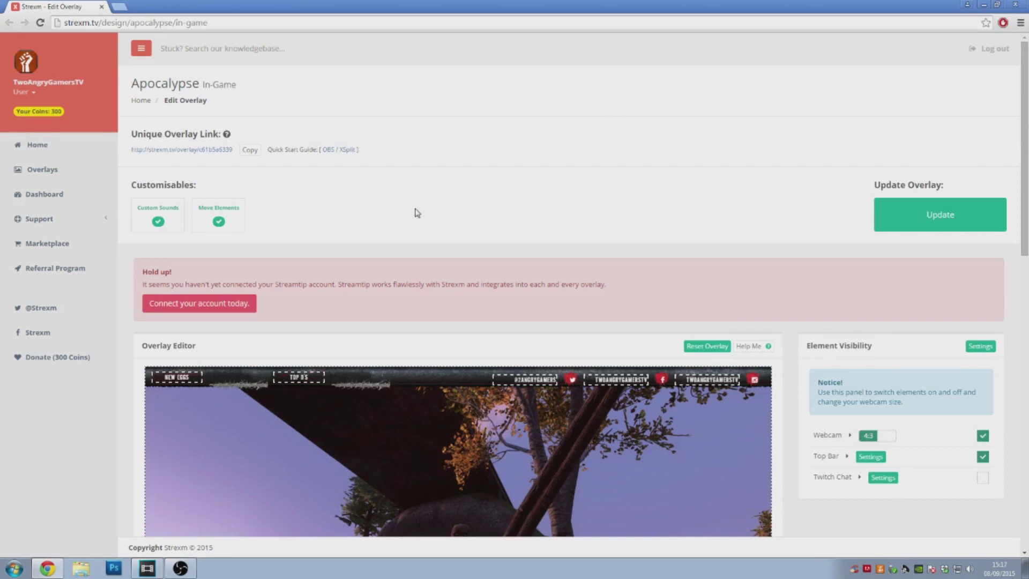
left_click(53, 170)
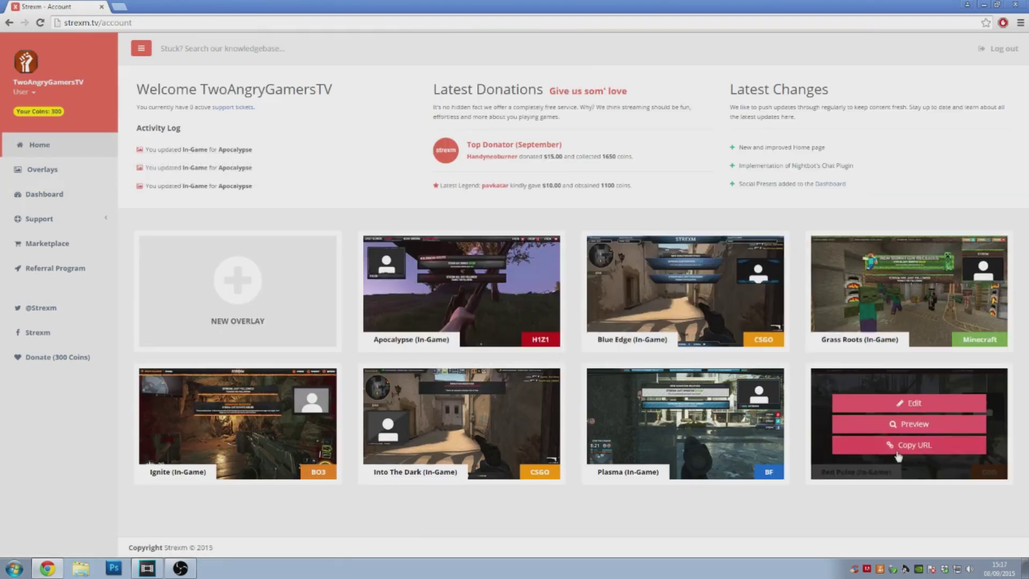